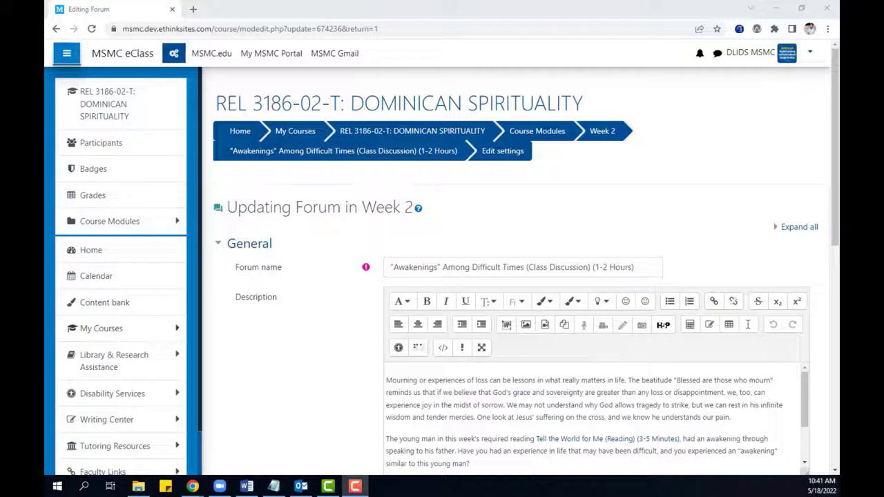
Set the whole forum grading type to Point for the "Awakenings" discussion forum
scroll(716, 252, "down", 7)
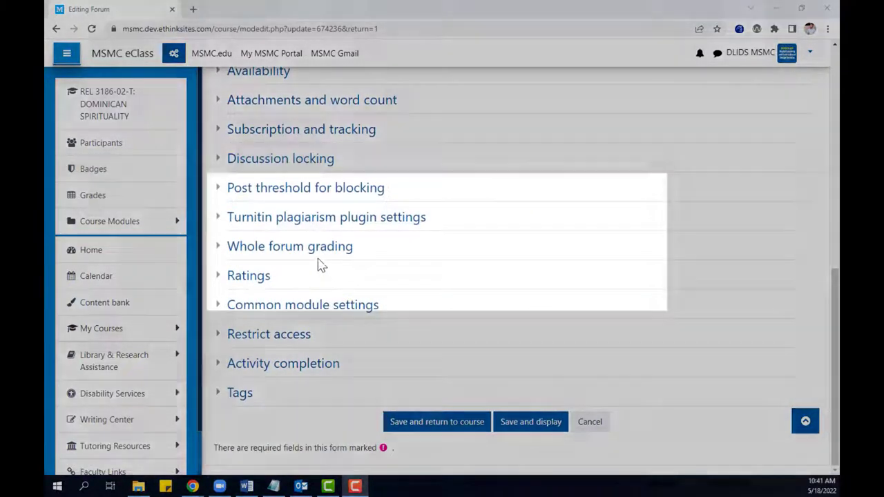
left_click(321, 249)
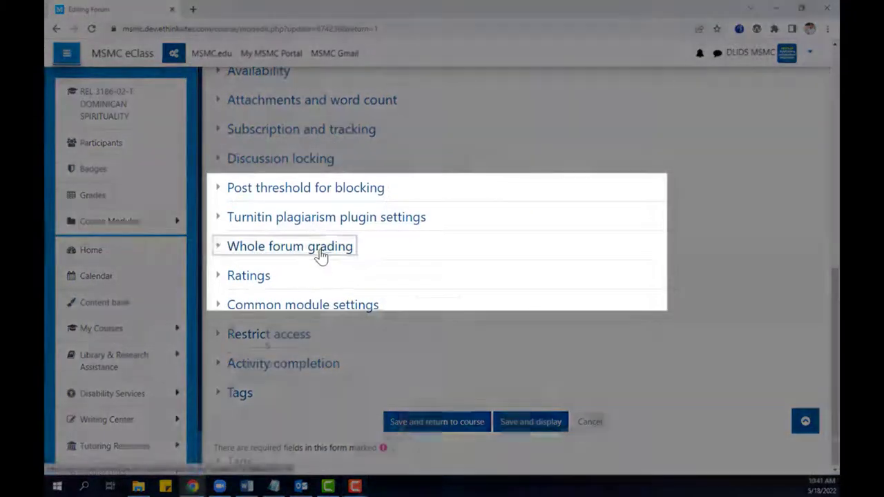
scroll(580, 249, "down", 1)
left_click(448, 233)
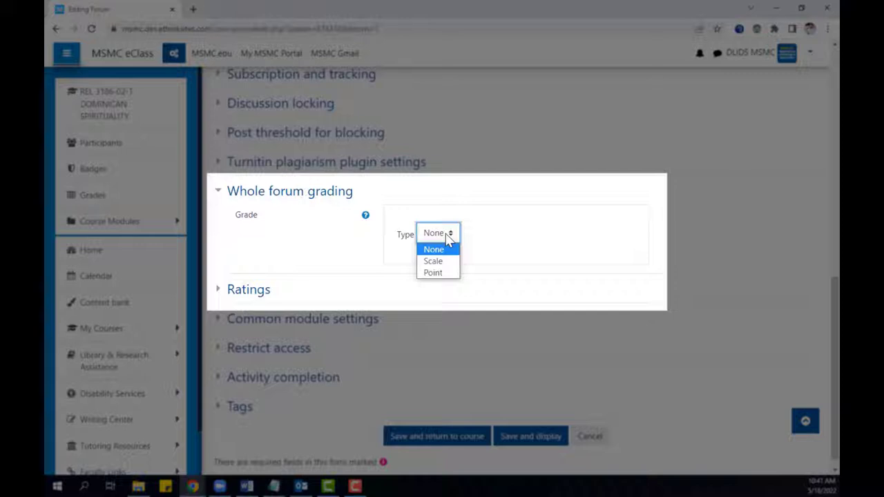
left_click(434, 273)
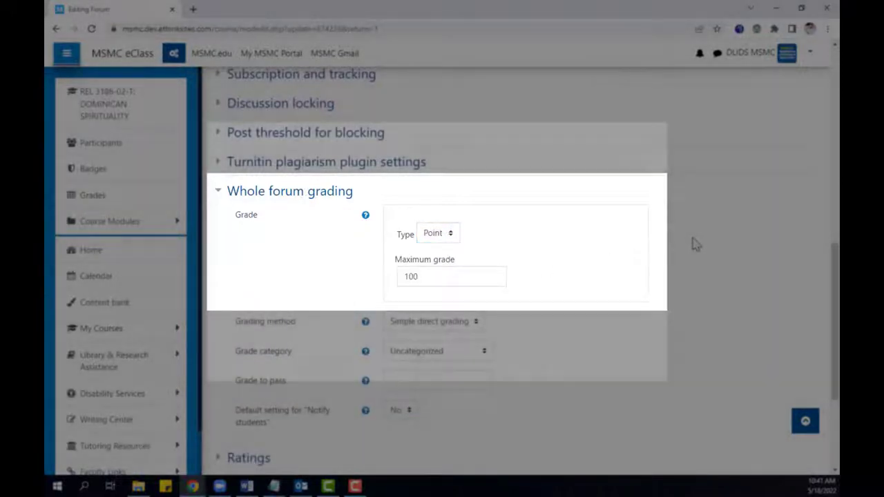
Choose Rubric as the forum's grading method, and save and display the forum
scroll(694, 243, "down", 1)
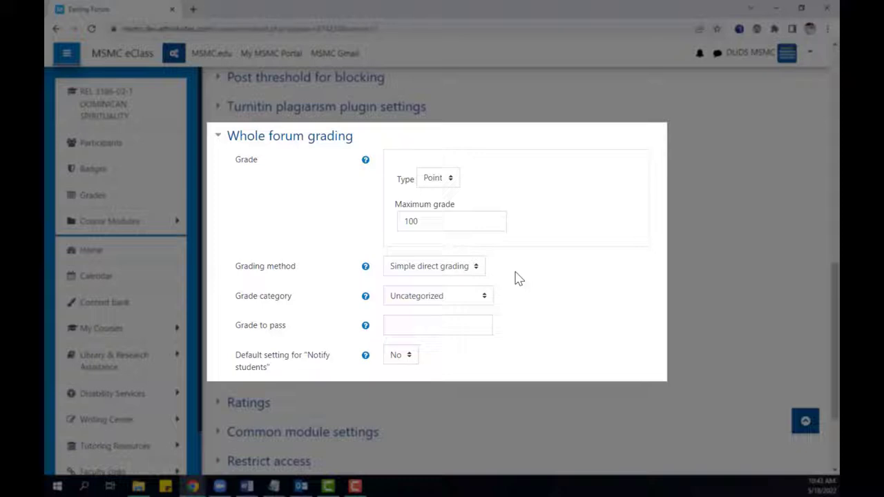
left_click(483, 271)
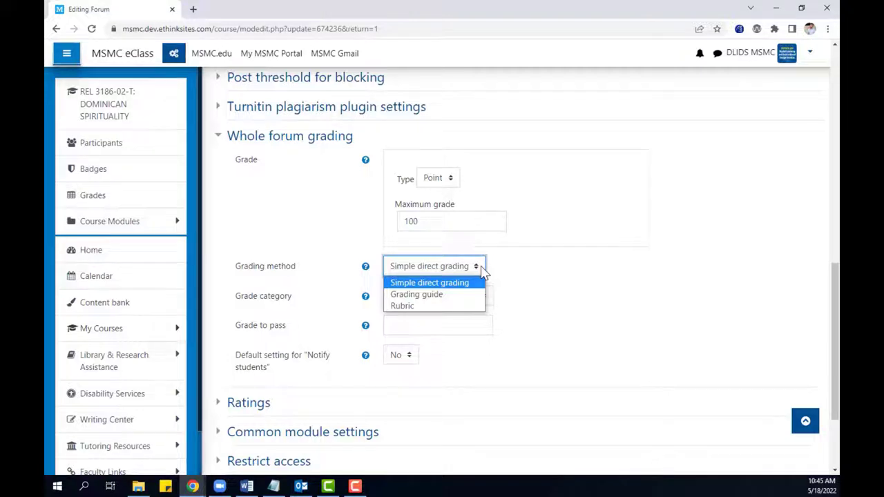
left_click(473, 306)
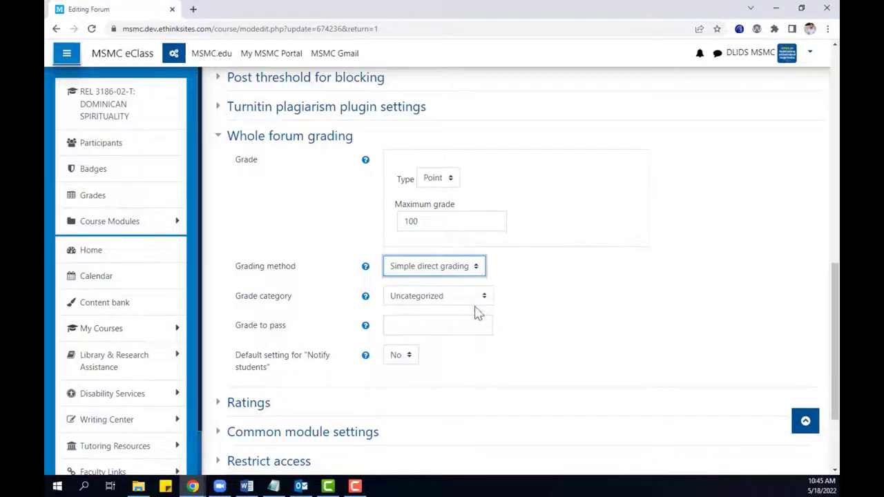
scroll(656, 322, "down", 3)
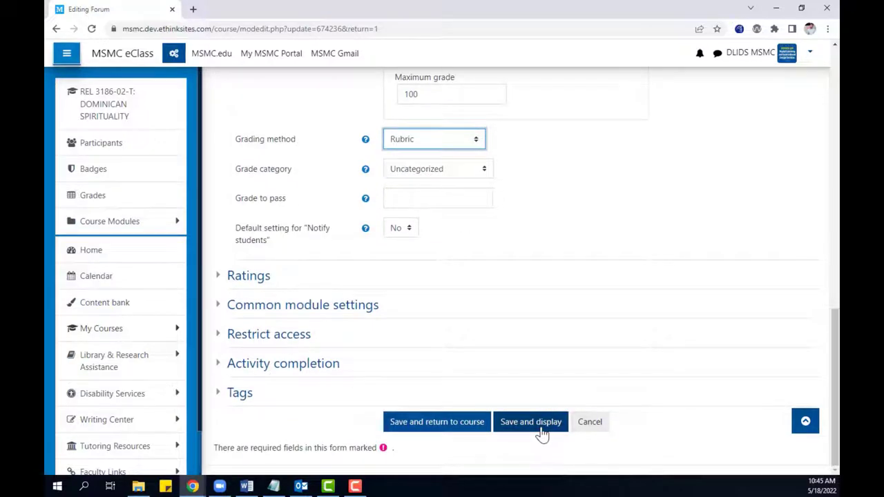
left_click(542, 432)
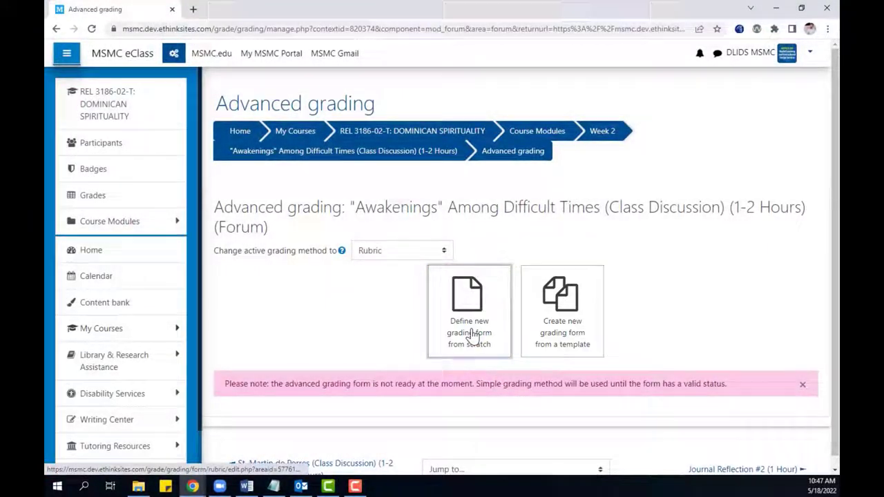
Start a new grading form from scratch, naming it "Class Discussion Rubric" with the description "Last updated May 2022"
left_click(470, 332)
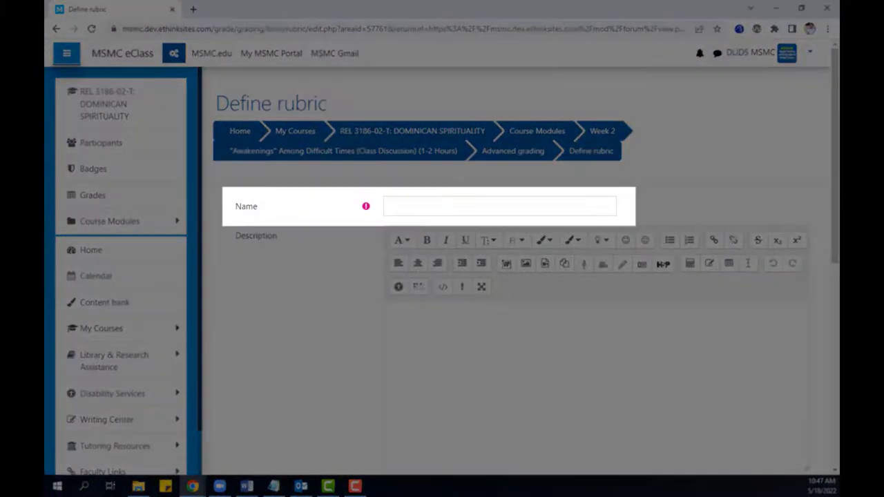
left_click(408, 199)
type("Class Discussion Rubric")
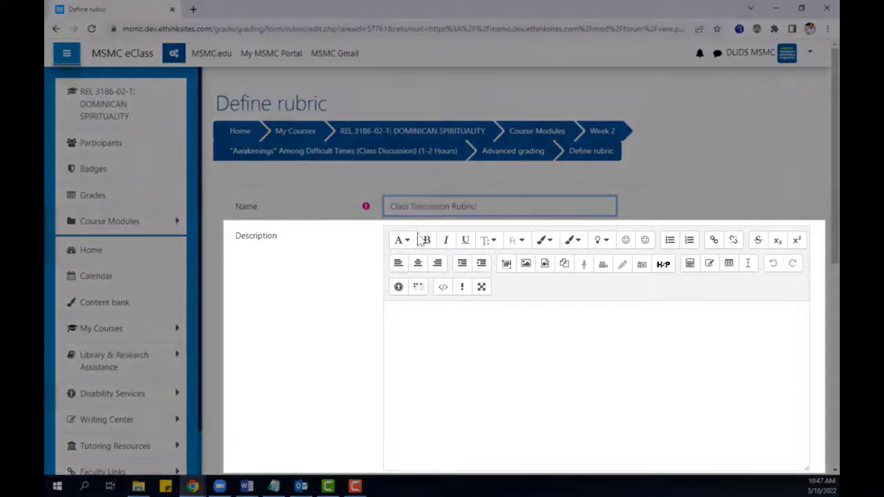
left_click(436, 333)
type("Last updated May 2022")
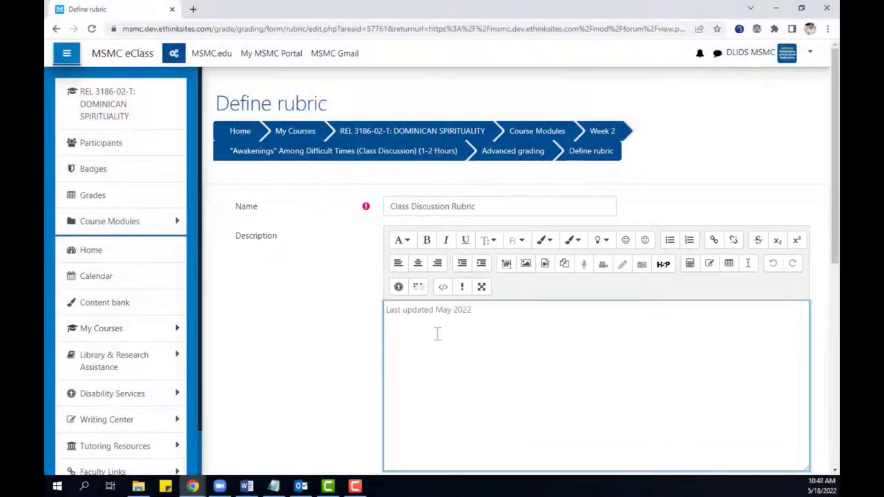
Define an APA Formatting criterion with levels Missing (0), Needs Development (1) and Partially Complete (2 points), and add a fourth level
scroll(710, 320, "down", 5)
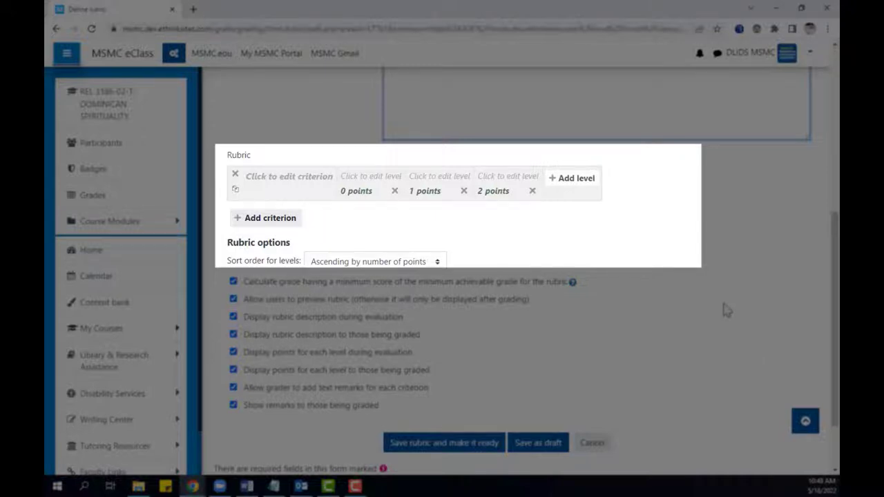
left_click(299, 178)
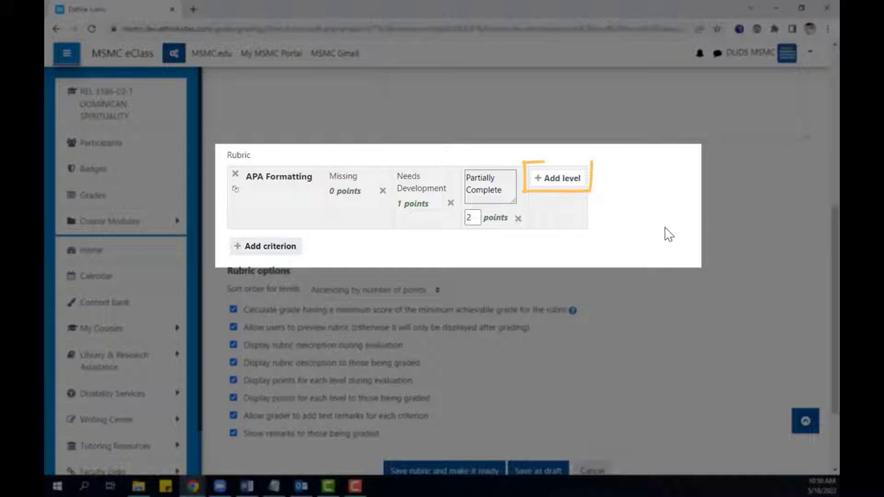
left_click(571, 185)
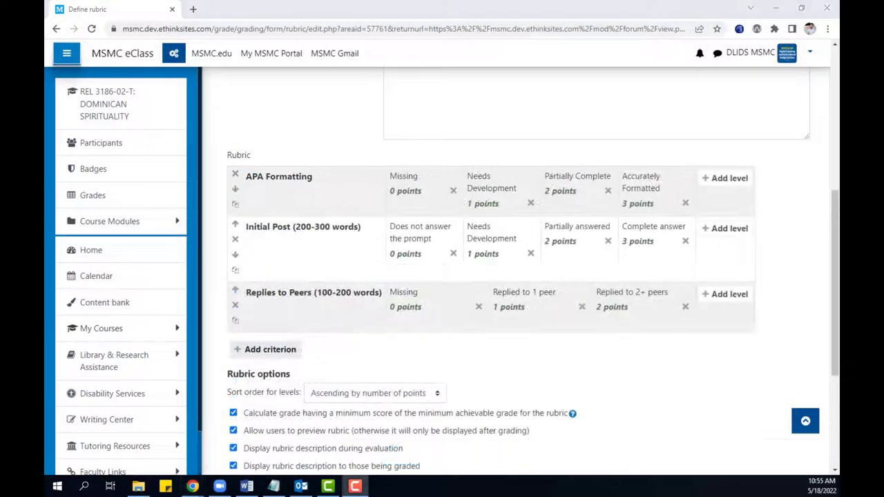
Sort the rubric levels in descending order by number of points, and save the rubric as ready to use
scroll(700, 395, "down", 2)
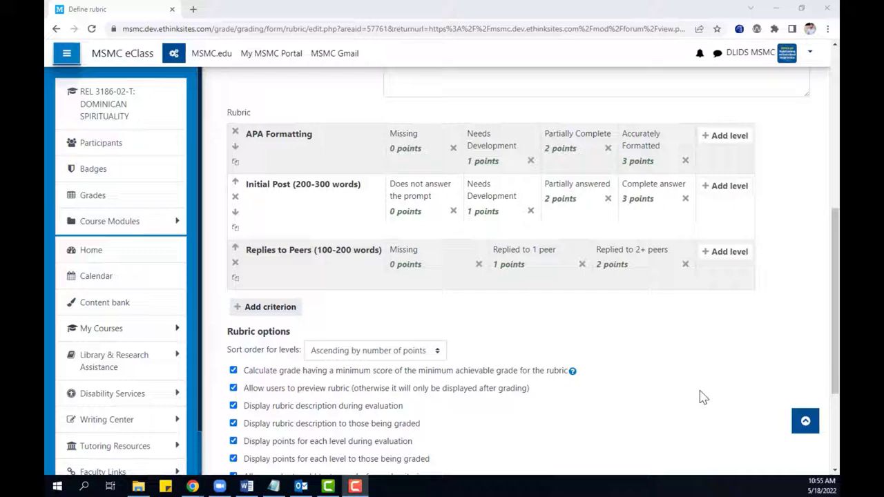
scroll(700, 398, "down", 1)
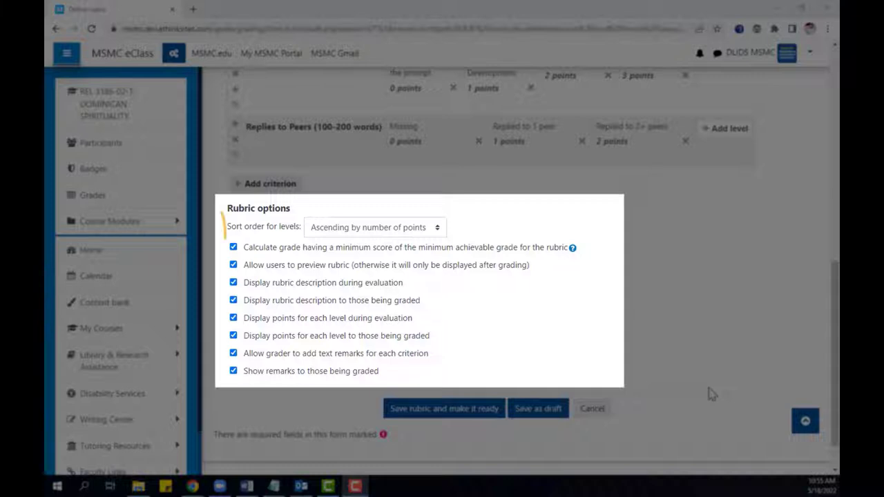
left_click(407, 235)
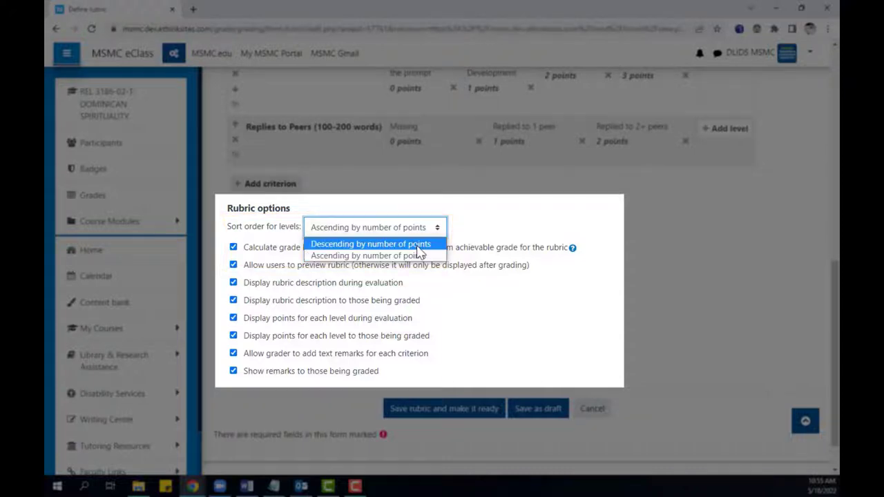
left_click(418, 244)
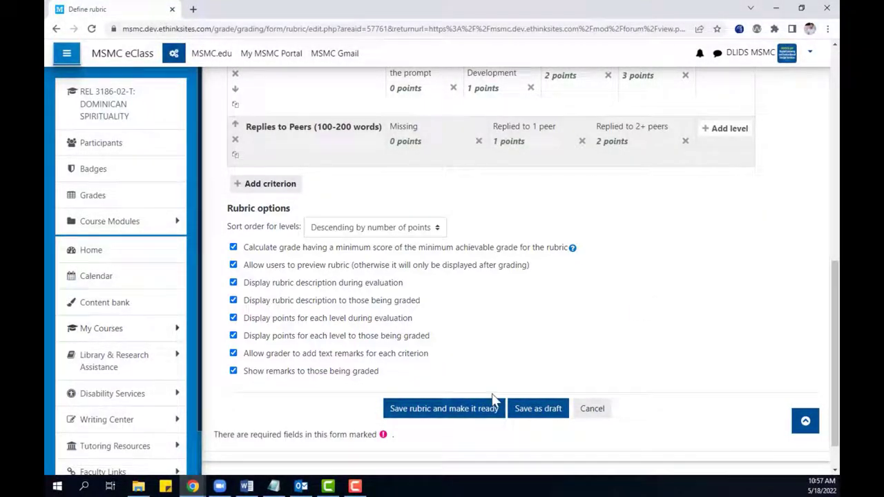
left_click(449, 416)
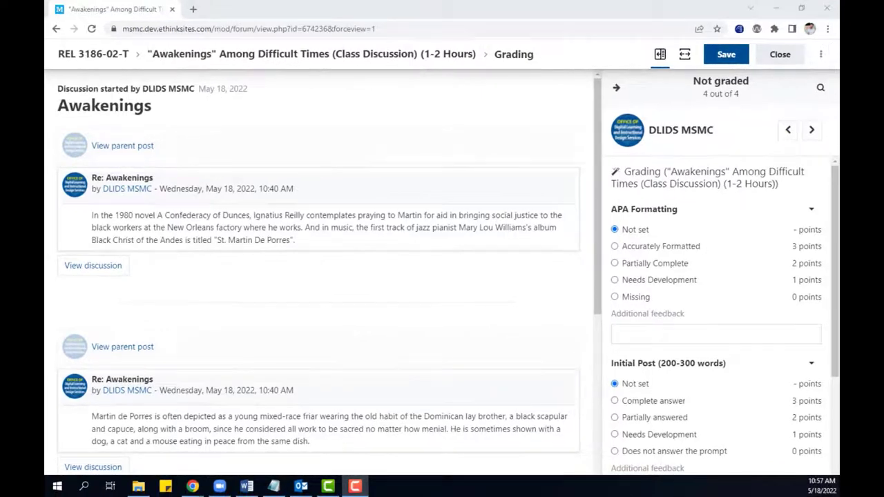
Change the forum's whole forum grading method to Grading guide
scroll(760, 256, "down", 3)
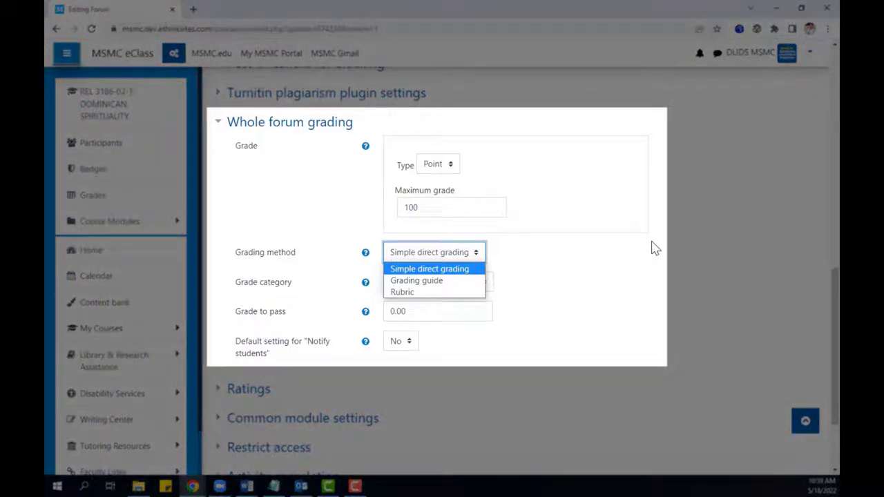
left_click(455, 282)
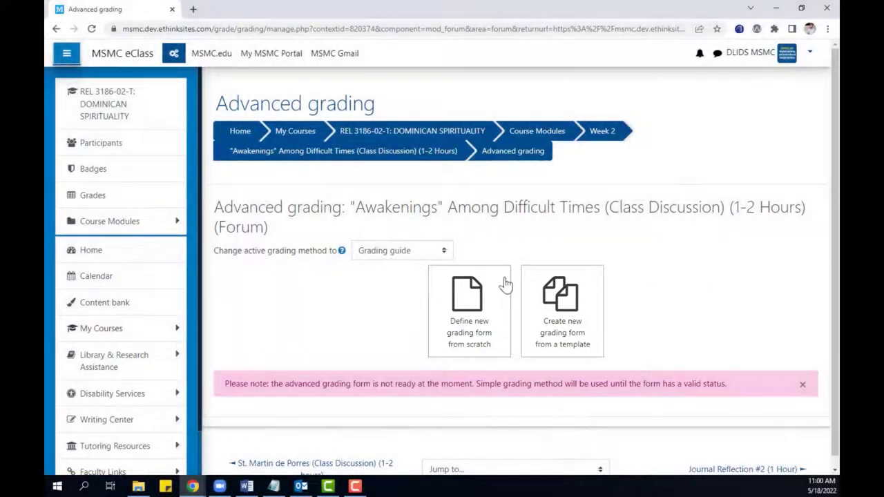
Define a new grading guide from scratch, including a Discussion Wrap-up criterion with maximum score 2, and save it as ready to use
left_click(506, 283)
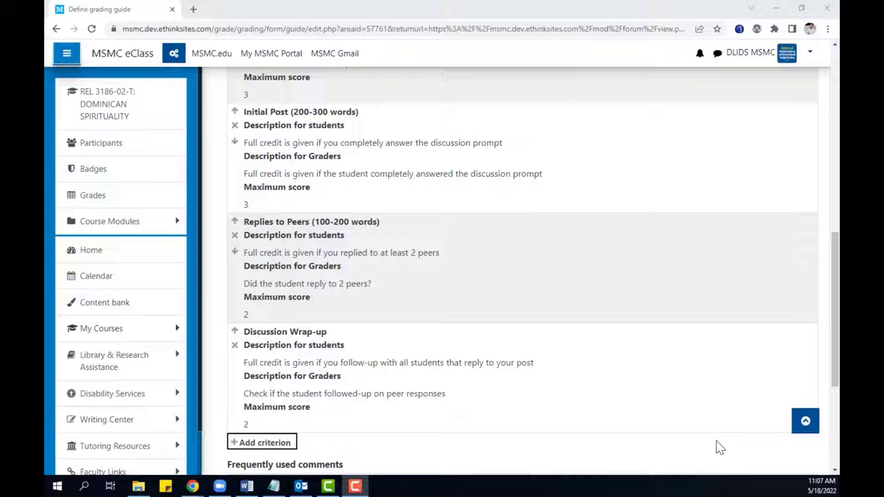
scroll(717, 448, "down", 3)
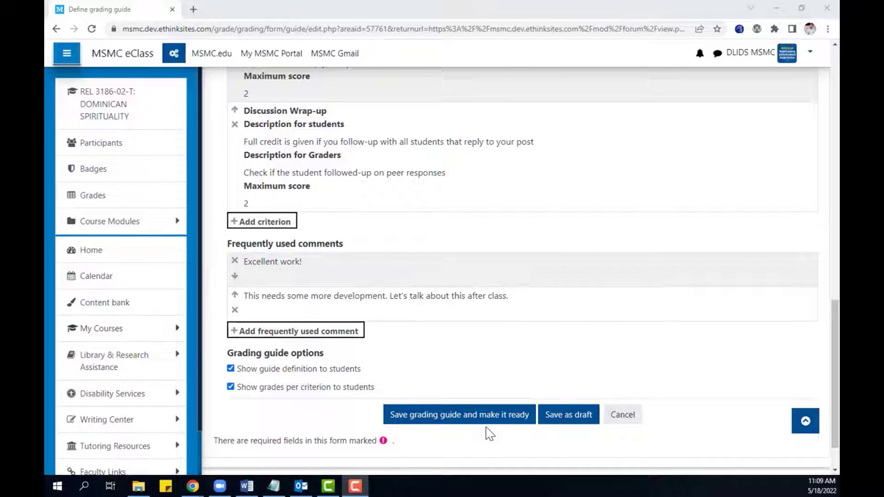
left_click(485, 426)
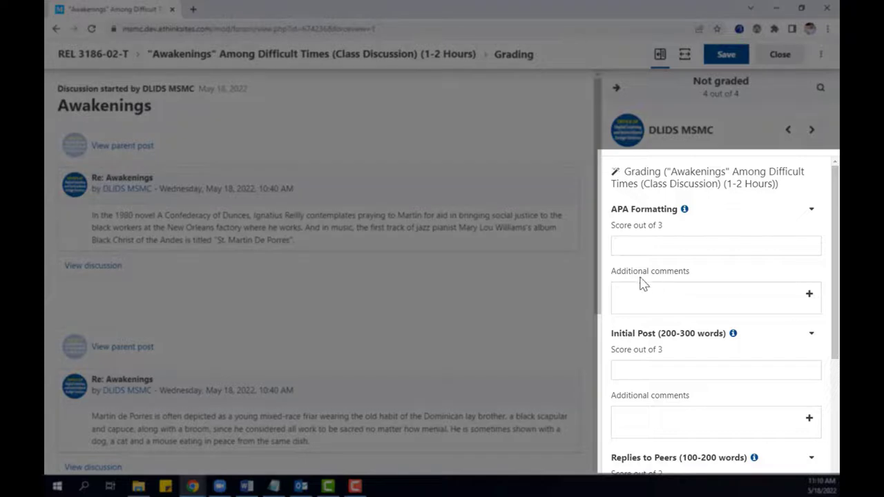
Score APA Formatting 2 and insert the frequently used comment "This needs some more development. Let's talk about this after class."
left_click(669, 251)
type("2")
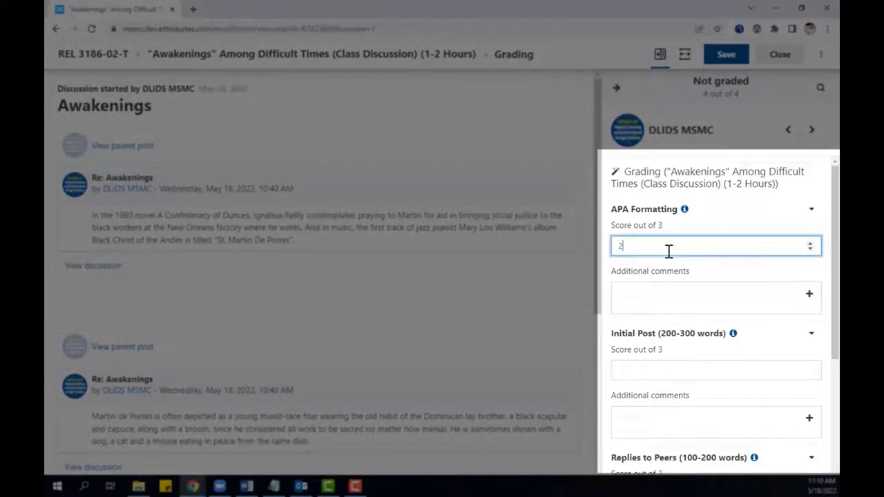
left_click(689, 297)
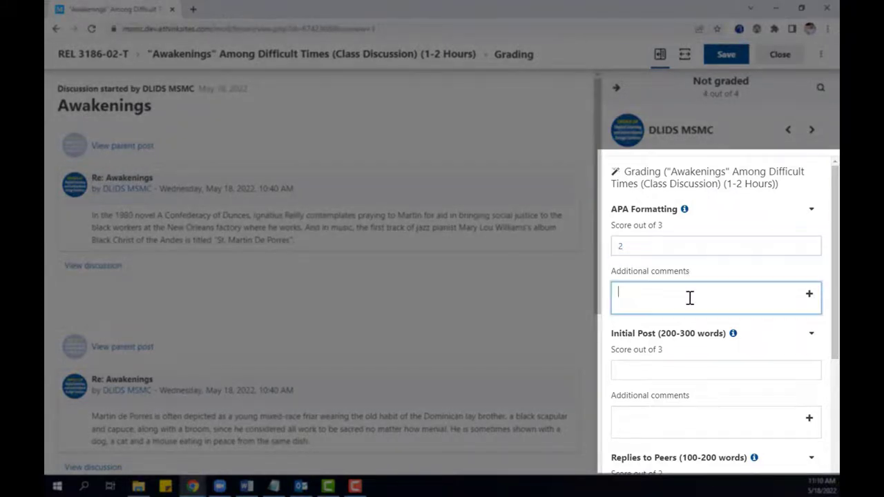
left_click(806, 297)
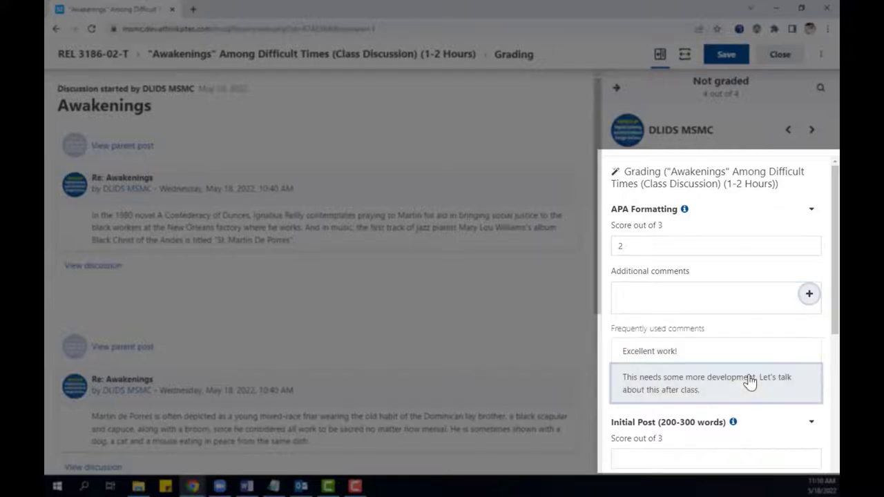
left_click(749, 378)
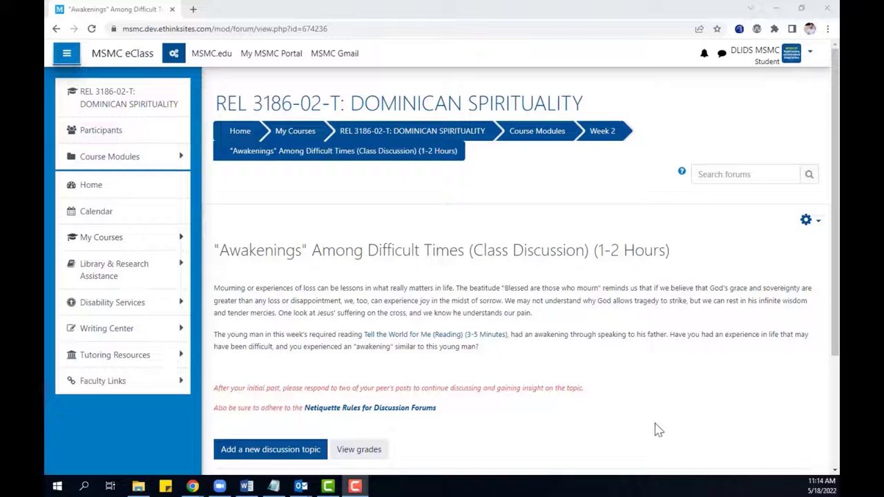
Open the student's grade details for the "Awakenings" class discussion forum
scroll(567, 409, "down", 1)
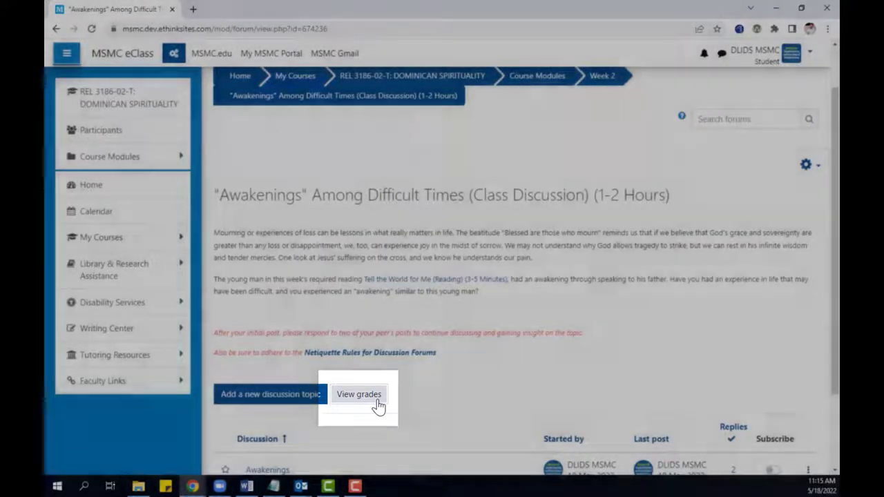
left_click(378, 406)
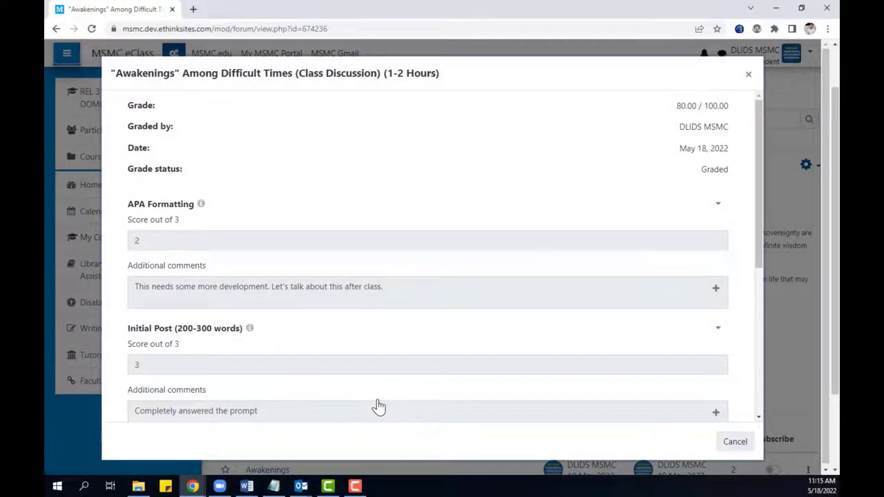